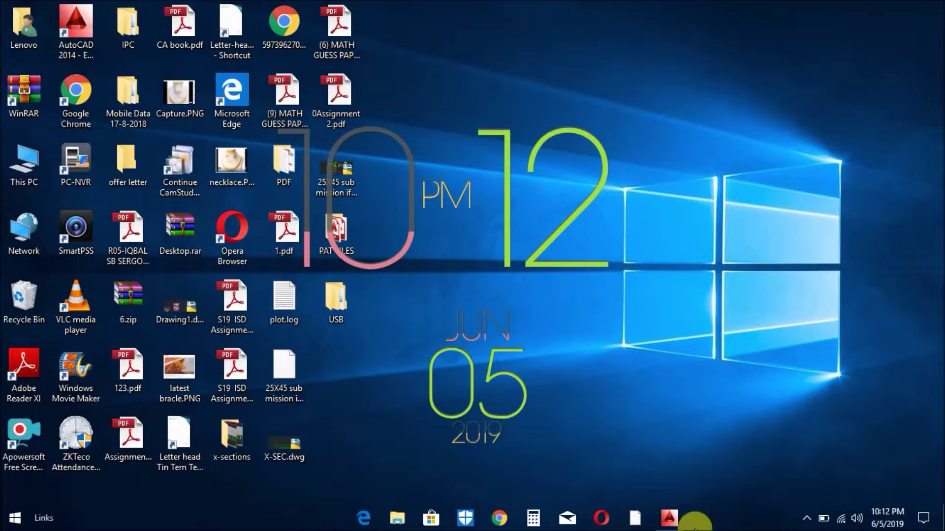
- Bring the Lithologic patterns 37.1 drawing to the front and maximize the AutoCAD window
click(669, 518)
click(628, 450)
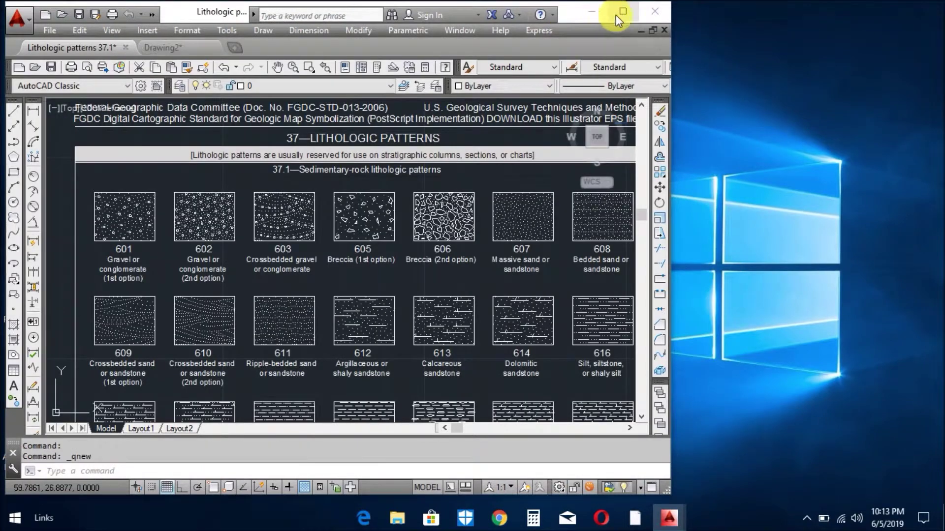
click(620, 13)
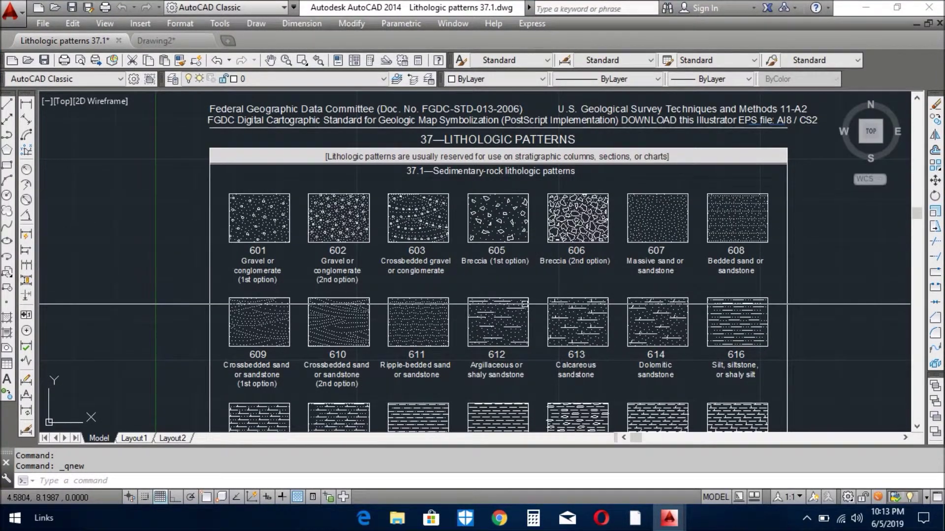
scroll(457, 140, down, 3)
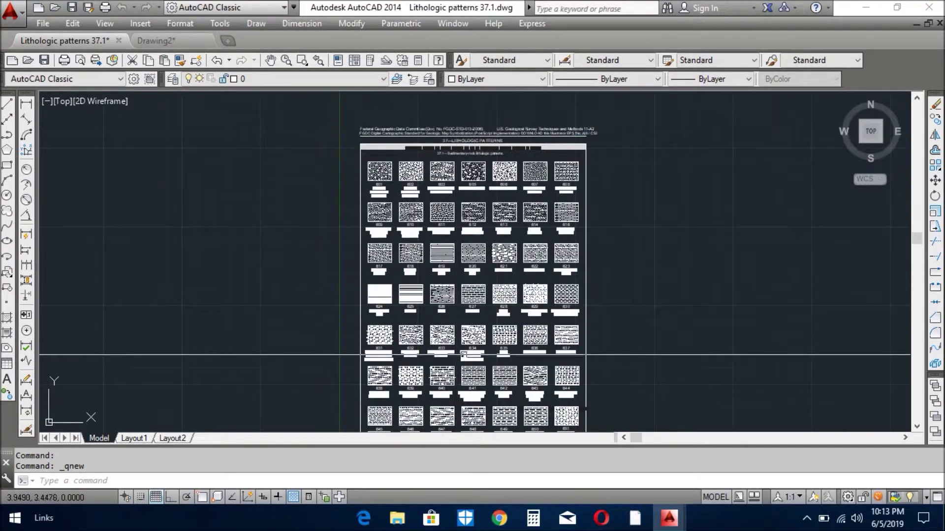
scroll(475, 333, up, 2)
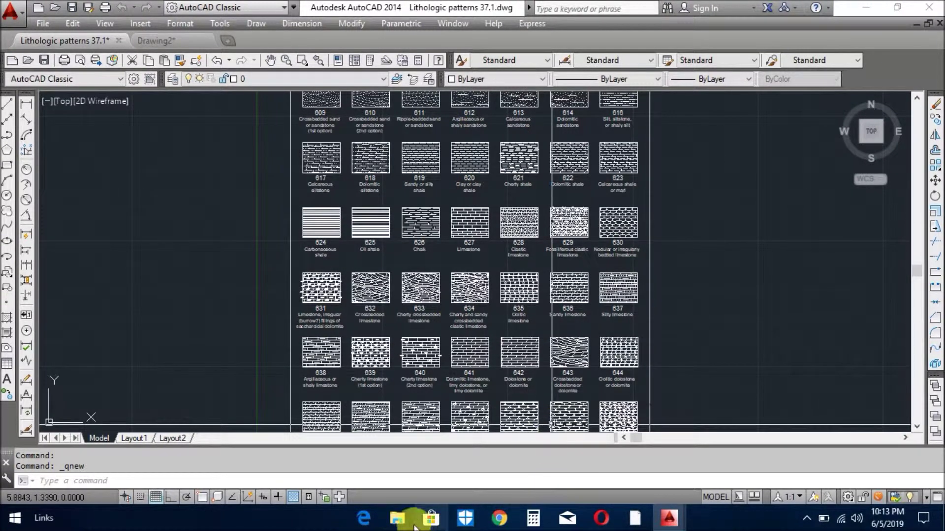
- Open File Explorer and browse to the hatch folder at F:\USB\hatch
click(405, 521)
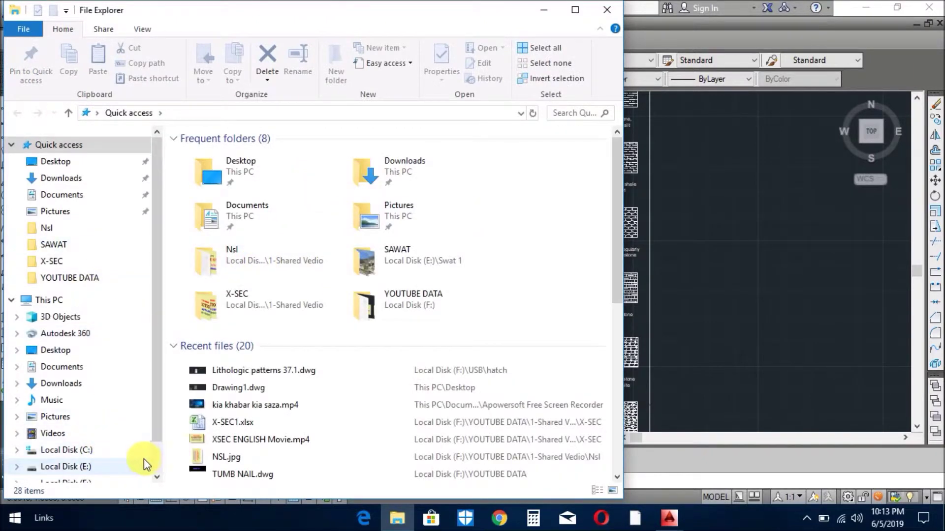
click(67, 169)
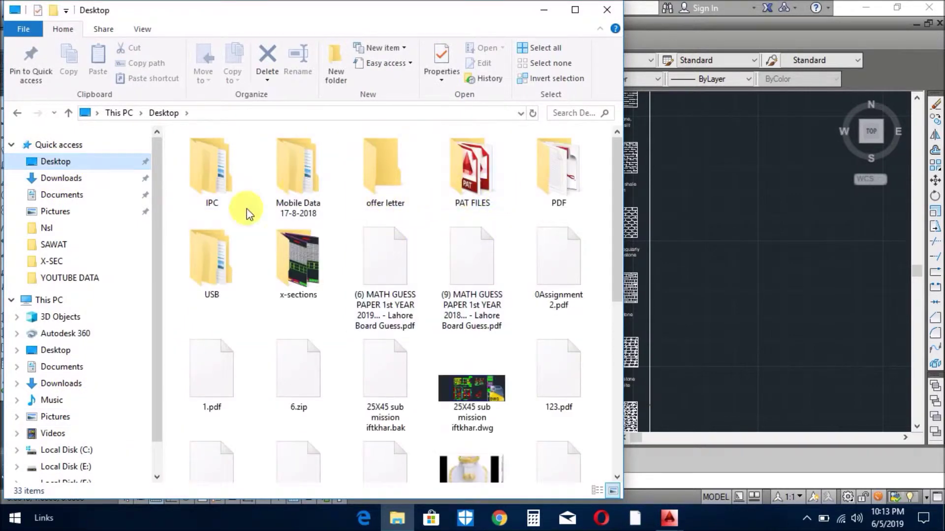
double_click(214, 260)
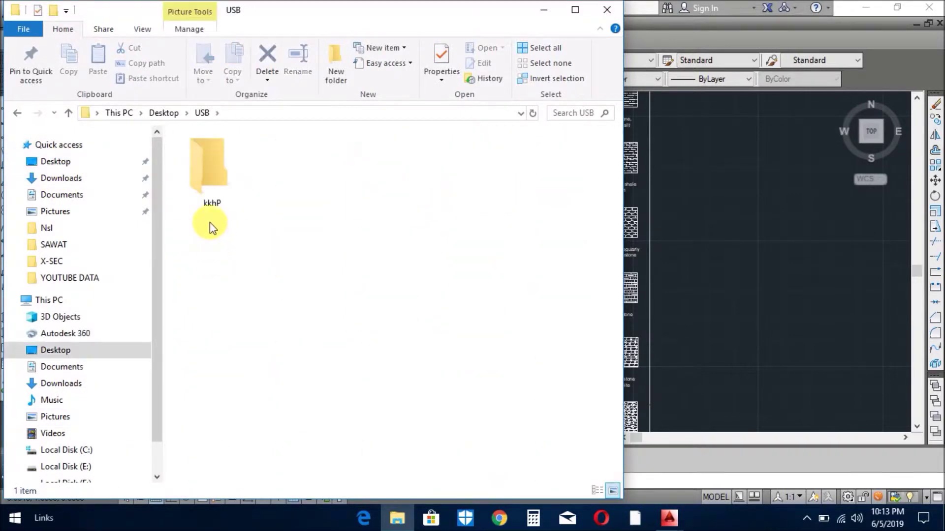
click(89, 483)
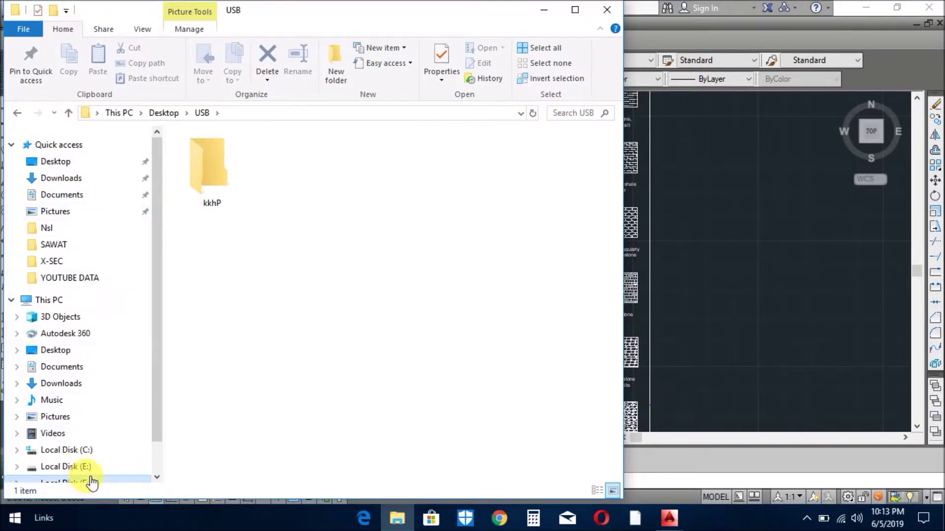
double_click(218, 209)
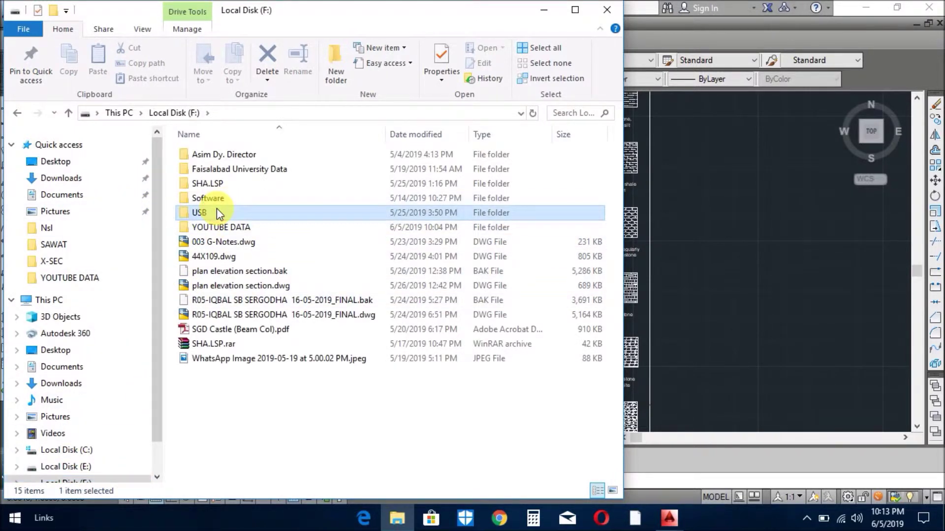
double_click(202, 169)
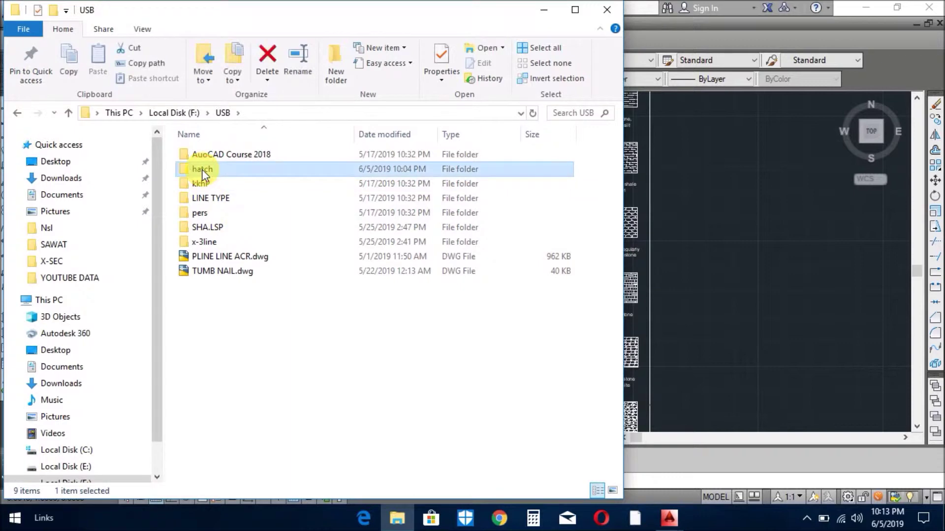
- Select the 138 pattern files from 101-K.pat through 733.pat and copy them
drag(264, 152, 252, 513)
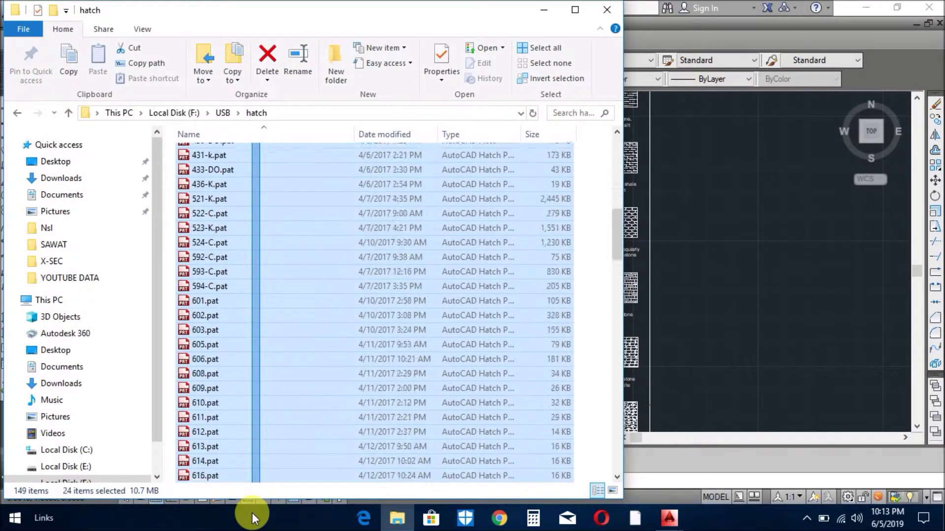
mouse_move(252, 514)
mouse_down()
mouse_move(248, 487)
mouse_move(244, 510)
mouse_move(237, 319)
mouse_up()
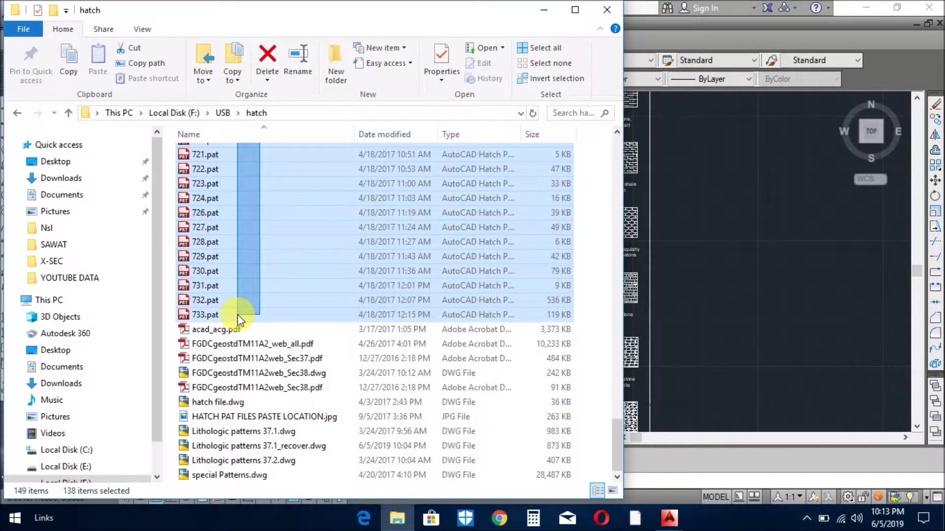
drag(238, 318, 239, 312)
right_click(240, 279)
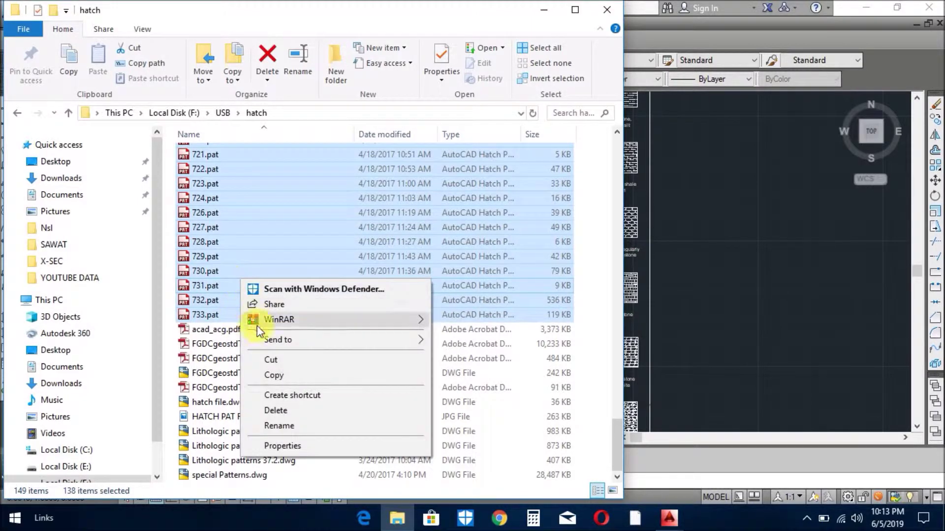
click(273, 375)
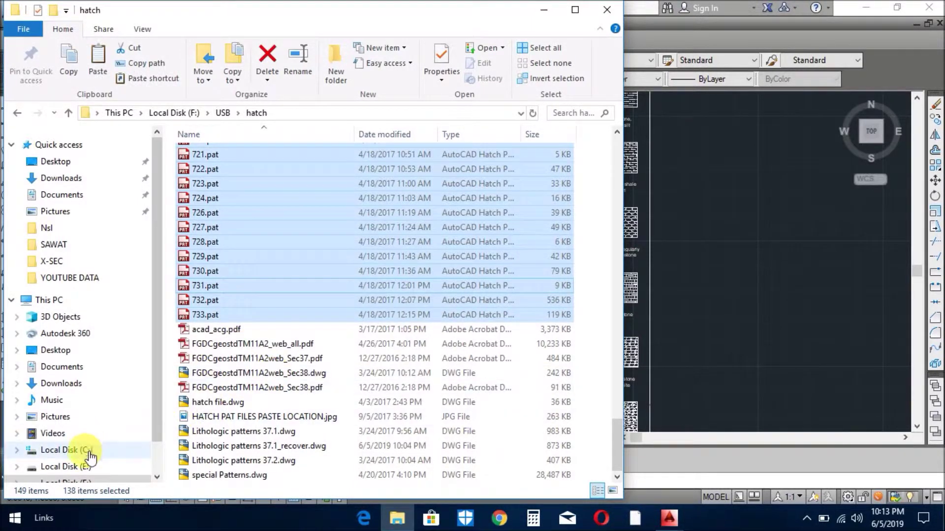
- Open C:\Program Files\Autodesk\AutoCAD 2014\Support to view its .pat files, then minimize Explorer
click(67, 449)
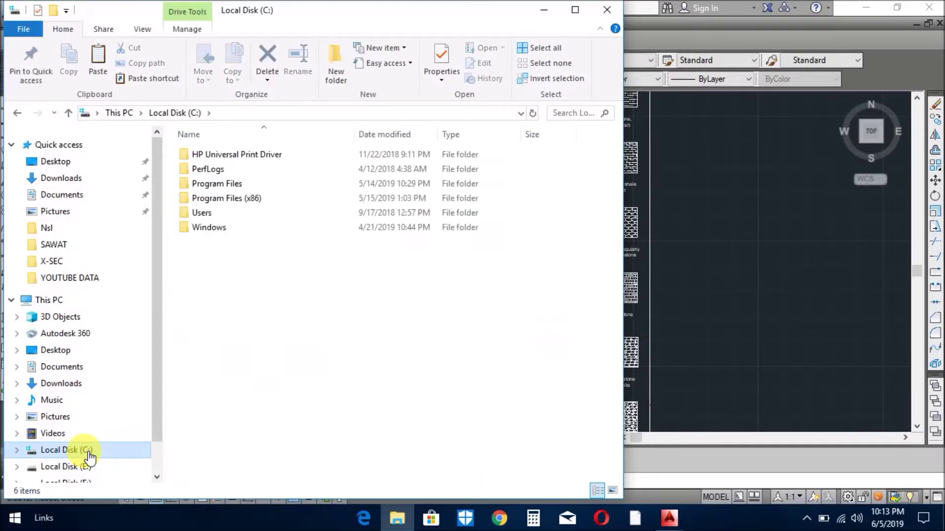
double_click(226, 184)
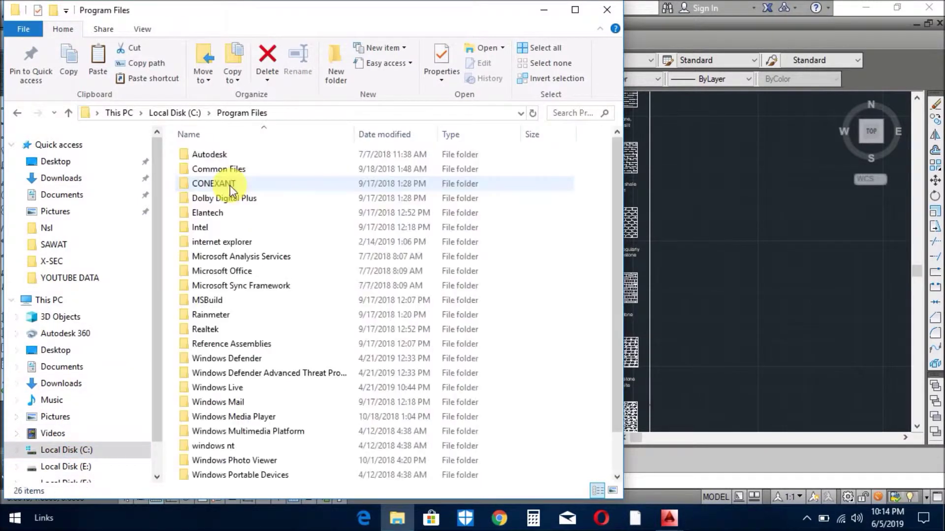
click(210, 154)
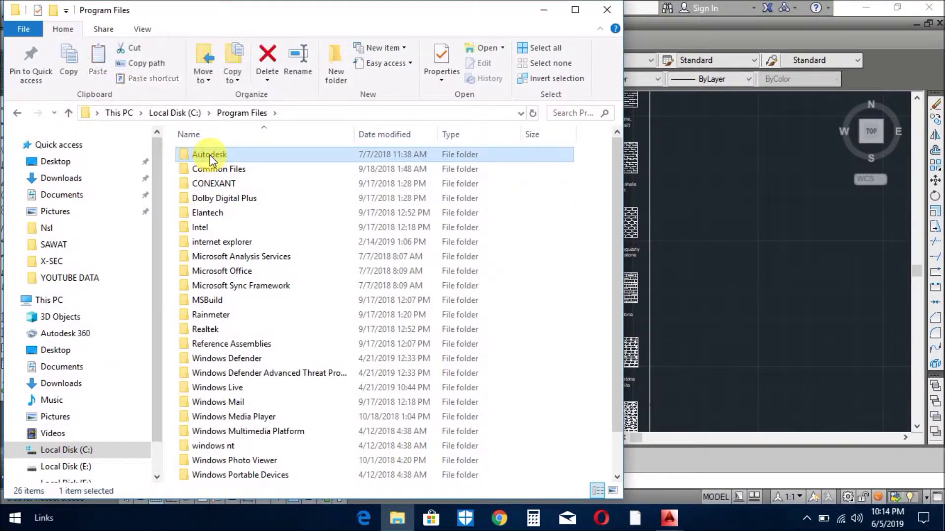
double_click(210, 154)
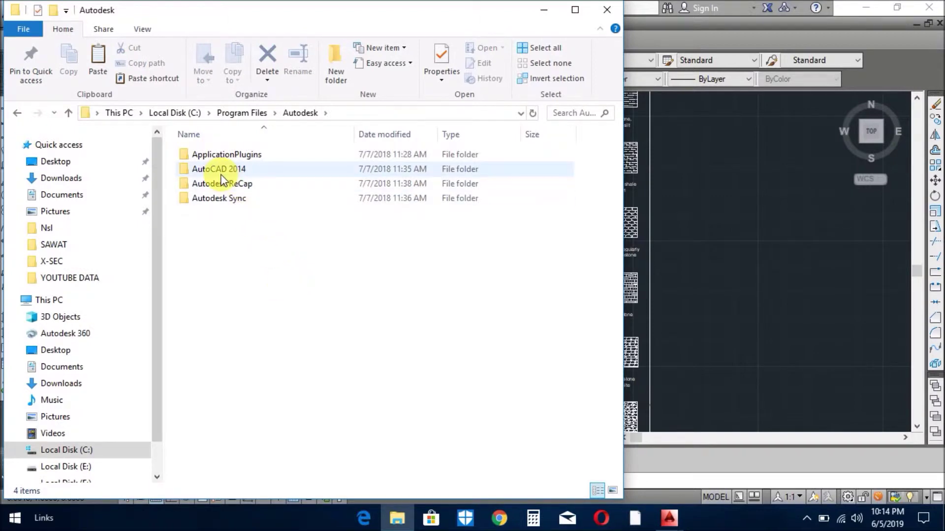
double_click(222, 174)
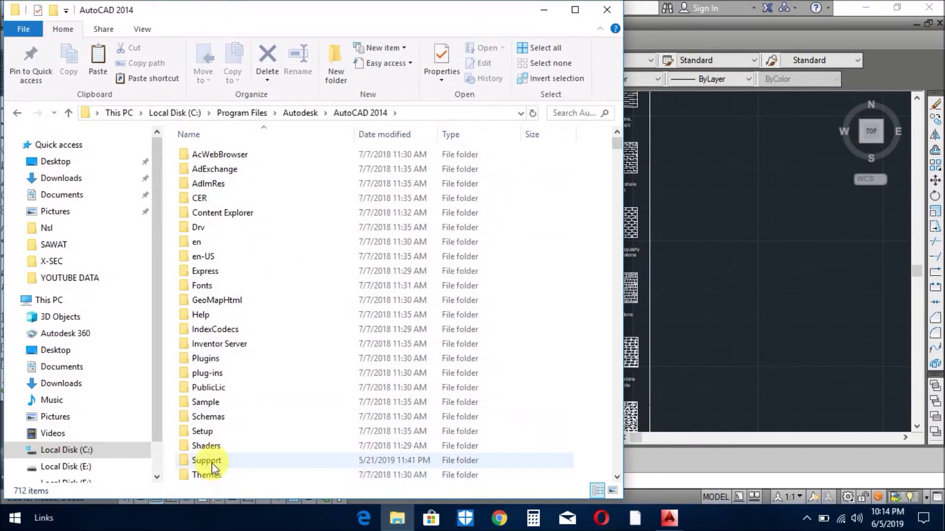
double_click(212, 462)
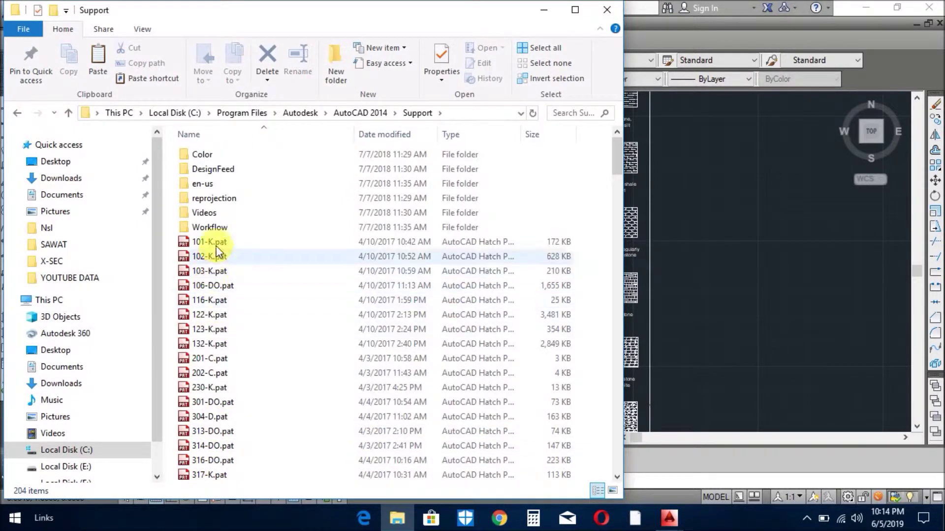
scroll(221, 359, down, 1)
scroll(220, 358, down, 10)
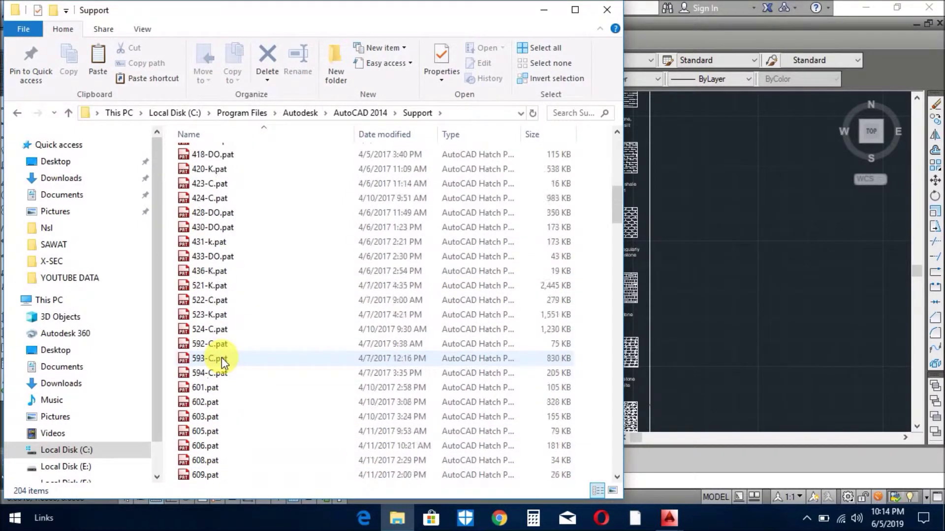
scroll(221, 359, down, 10)
scroll(222, 358, down, 5)
scroll(222, 359, down, 5)
scroll(221, 359, down, 8)
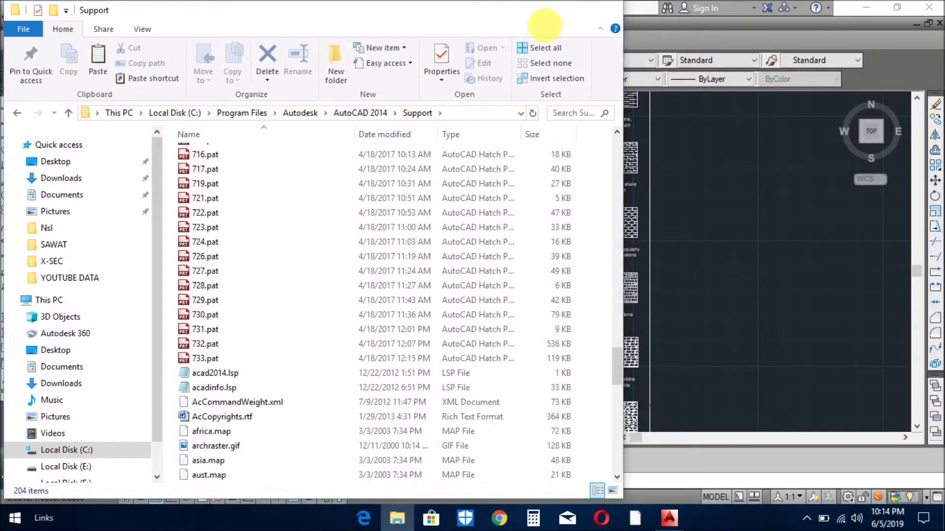
click(545, 12)
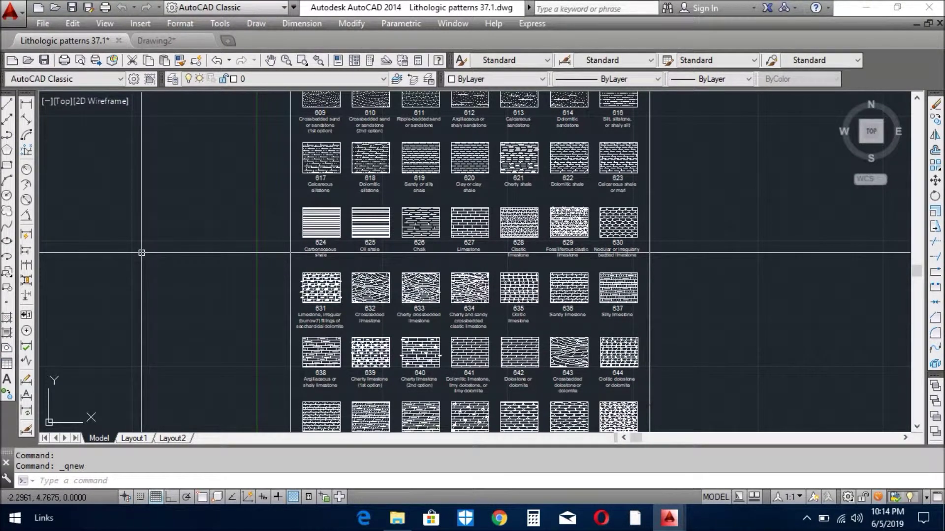
- Switch to the Drawing2 document that contains the rectangle
click(166, 39)
scroll(599, 325, down, 2)
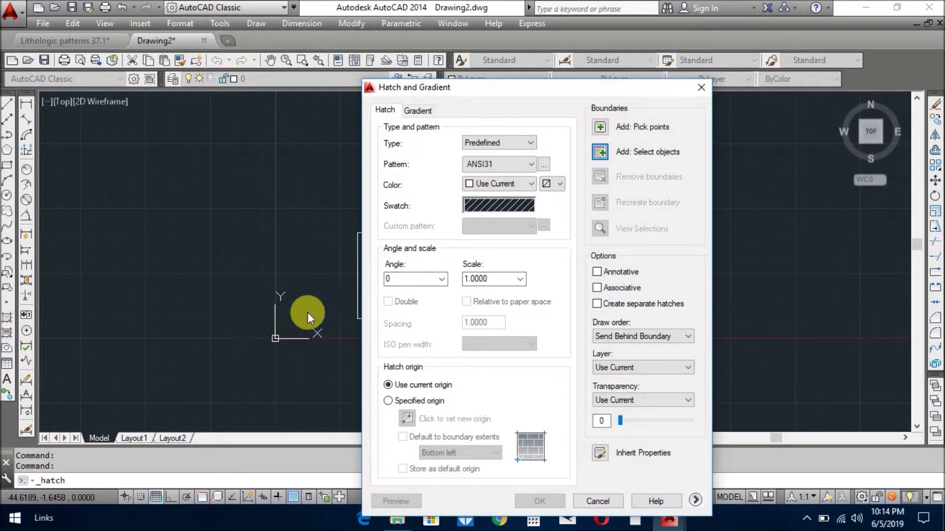
- Pick the custom 101-K.pat pattern from the Custom tab of the Hatch Pattern Palette
click(505, 204)
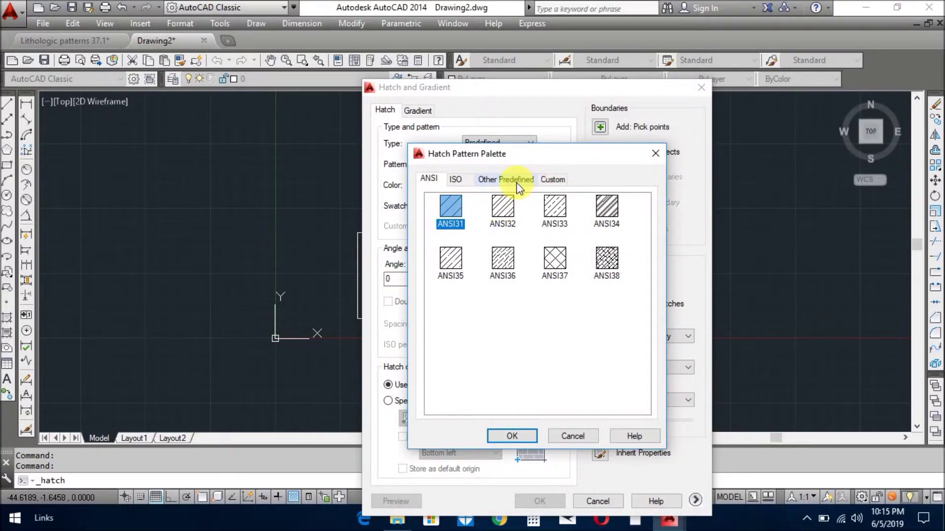
click(556, 179)
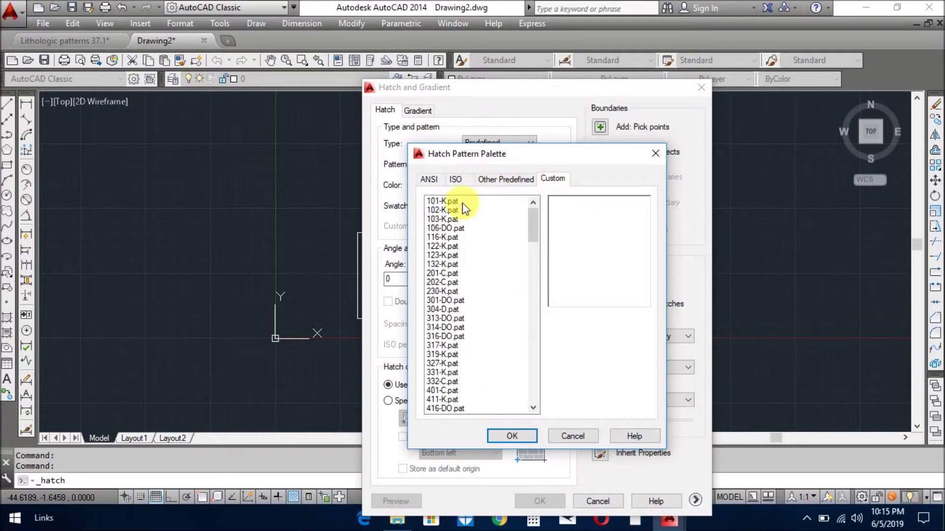
mouse_move(531, 217)
mouse_down()
mouse_move(540, 413)
mouse_move(532, 211)
mouse_up()
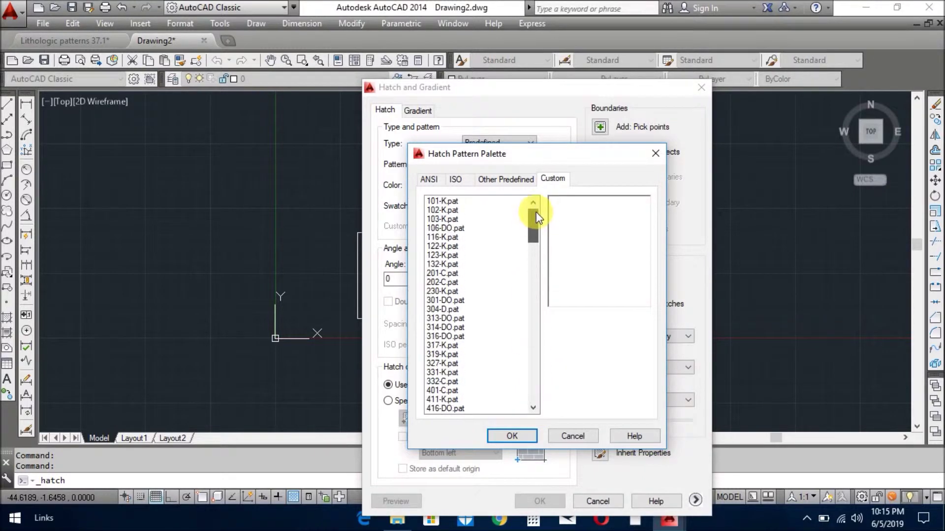
click(443, 203)
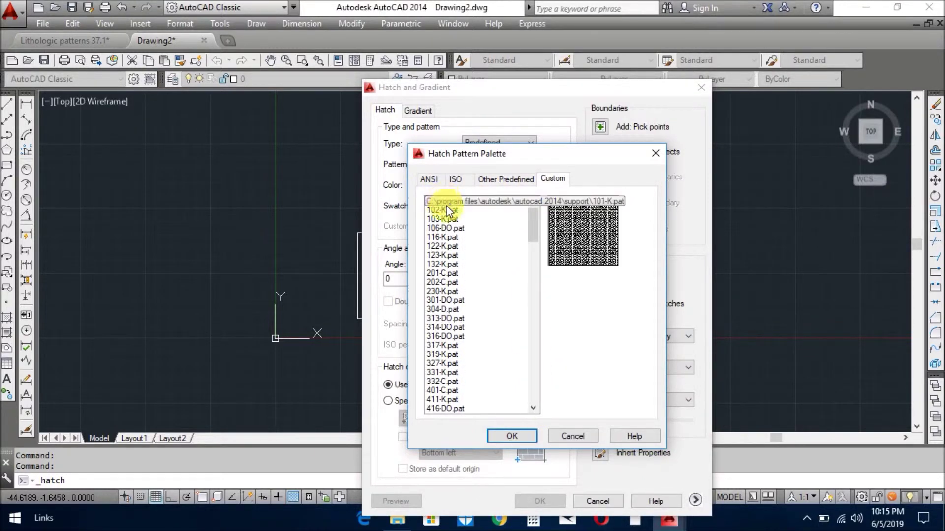
click(510, 437)
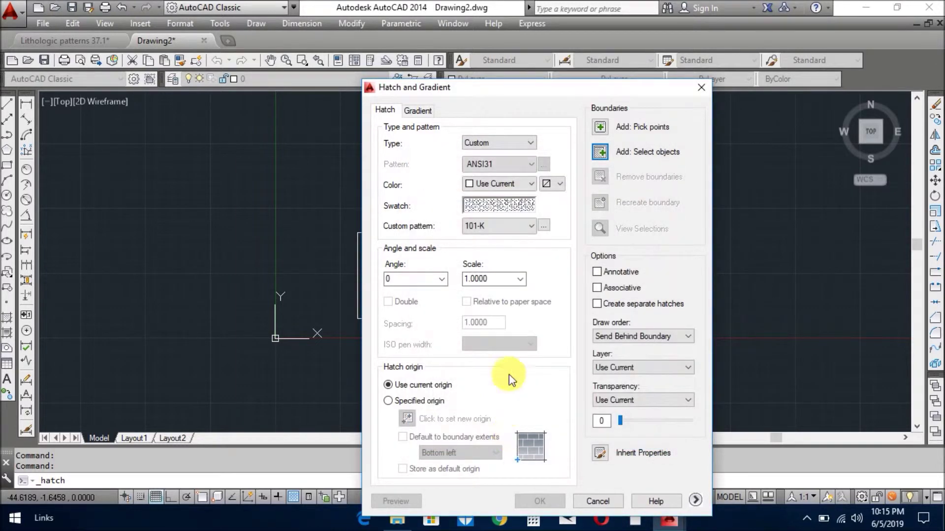
- Hatch the rectangle with 101-K, checking the preview before accepting it
click(602, 153)
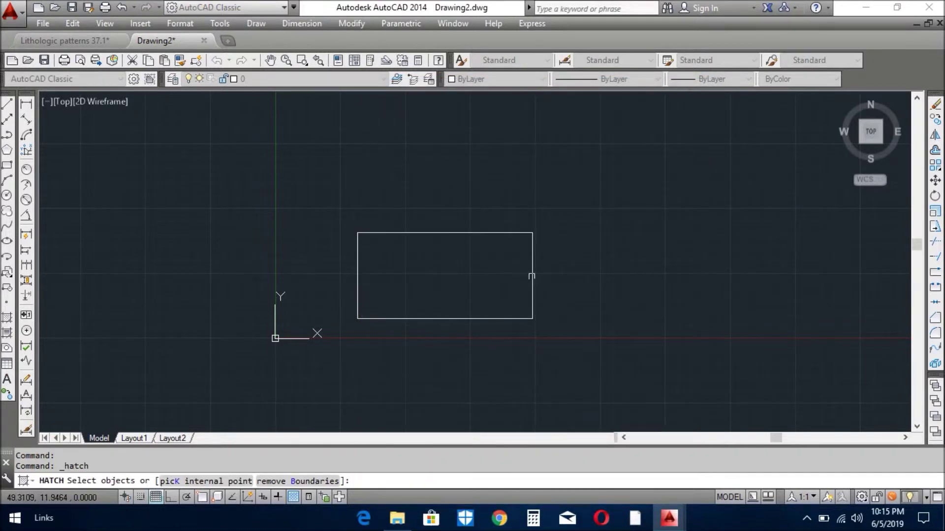
click(532, 276)
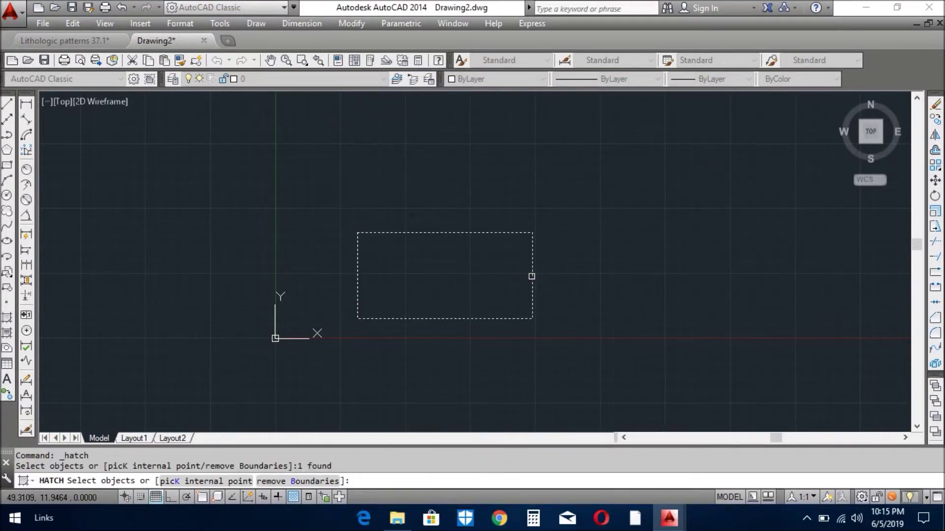
right_click(532, 277)
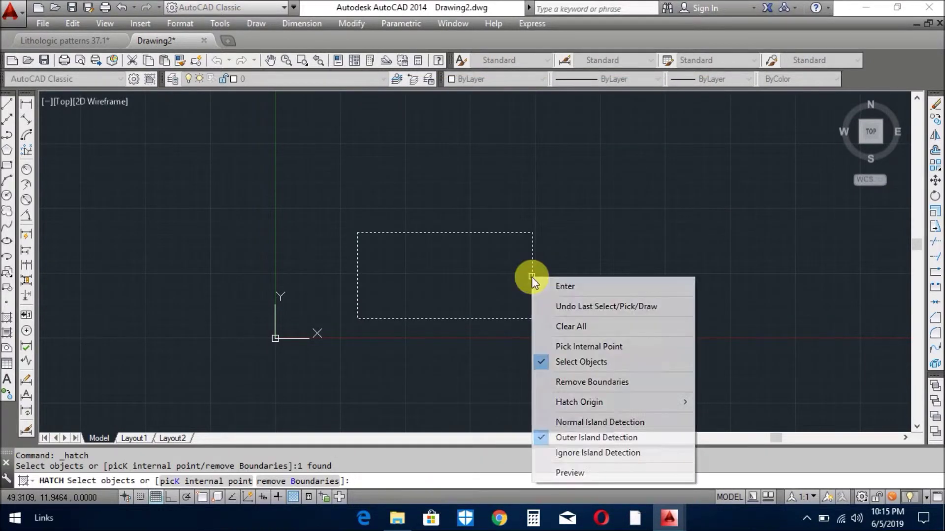
click(582, 474)
scroll(453, 309, up, 4)
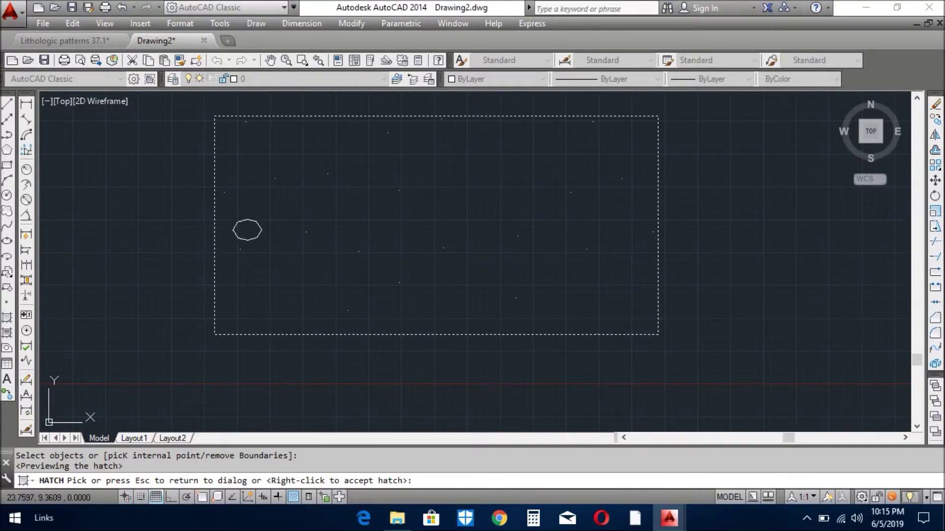
right_click(320, 260)
- Select the new hatch, cancel the stray circle and command entries, and open its properties
right_click(261, 244)
click(258, 238)
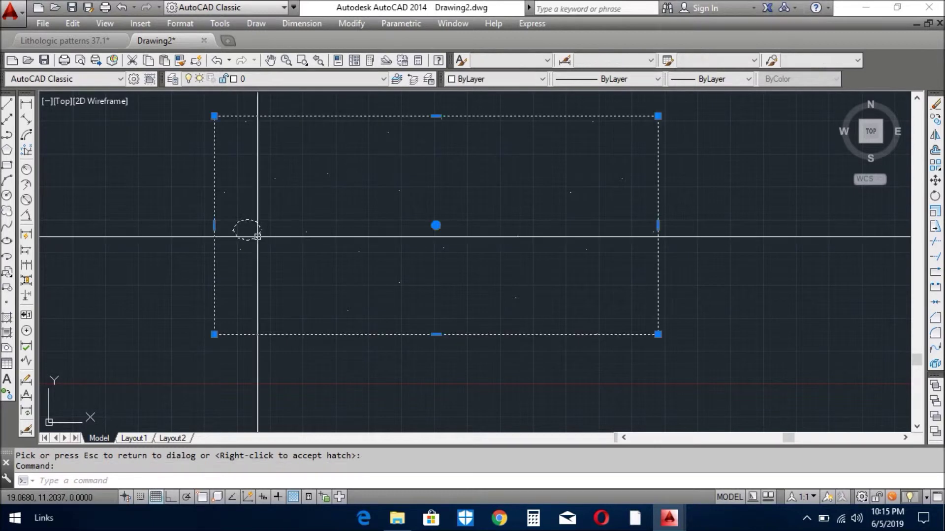
text(c)
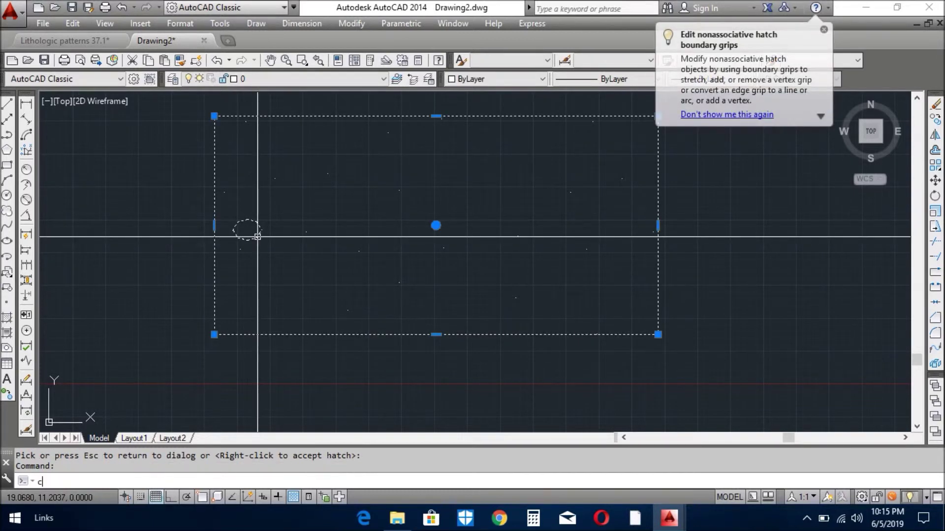
key(Return)
key(Escape)
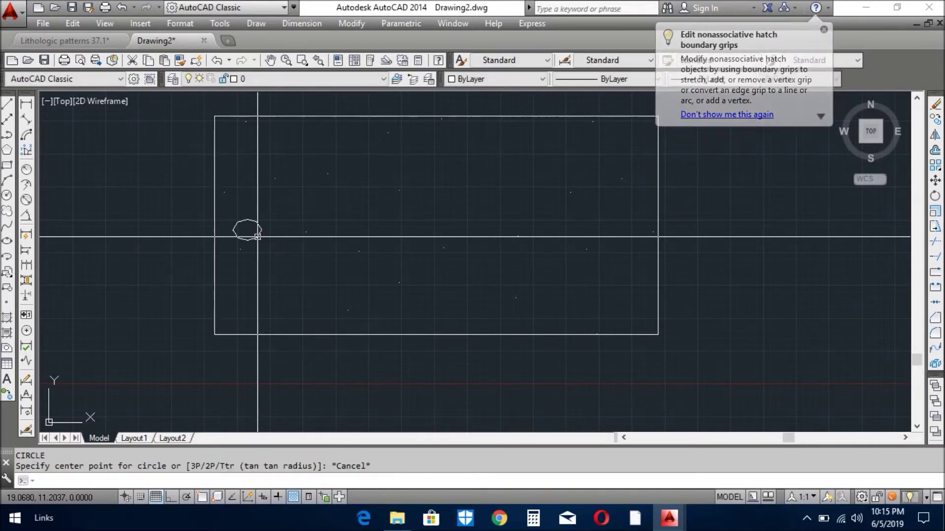
text(c)
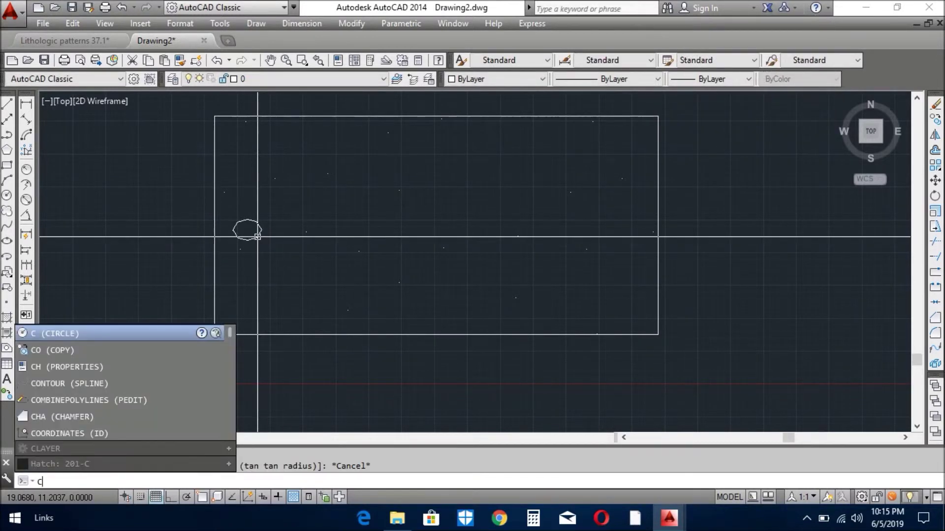
click(257, 234)
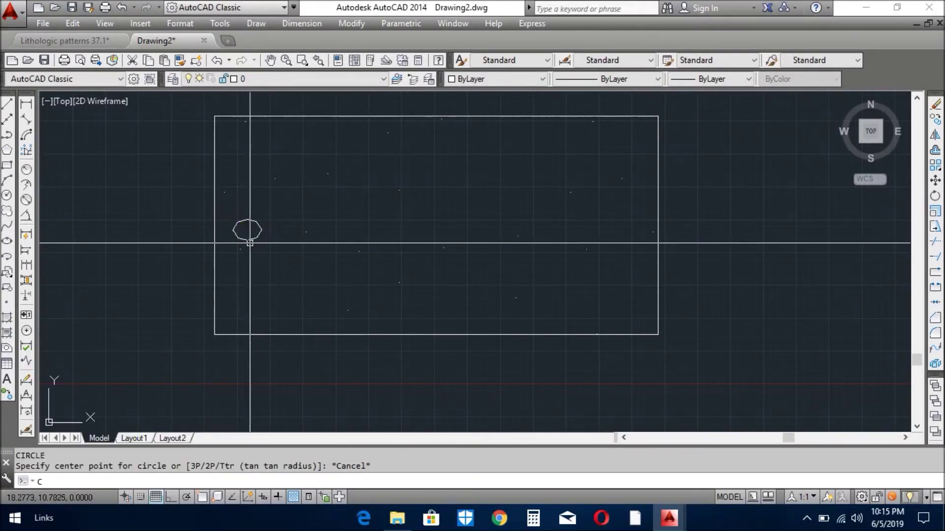
key(Escape)
key(Escape)
key(Escape)
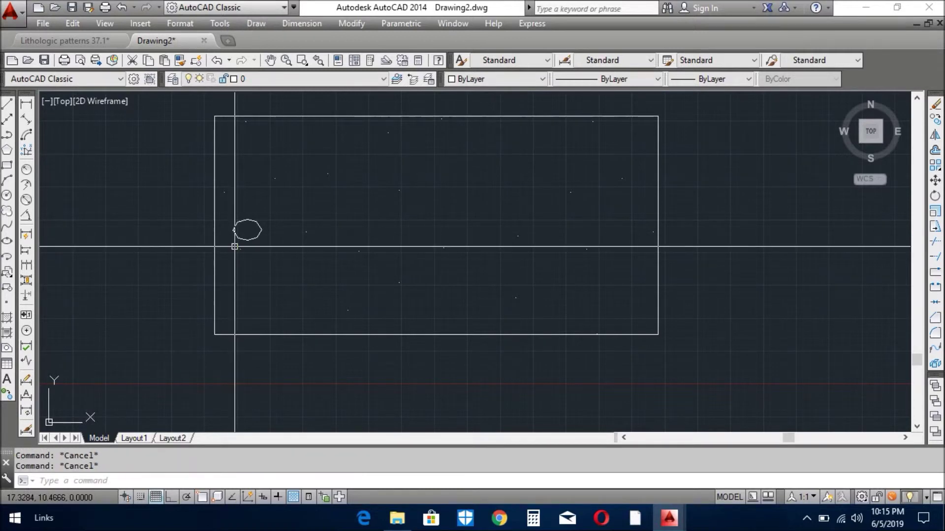
click(254, 215)
click(253, 234)
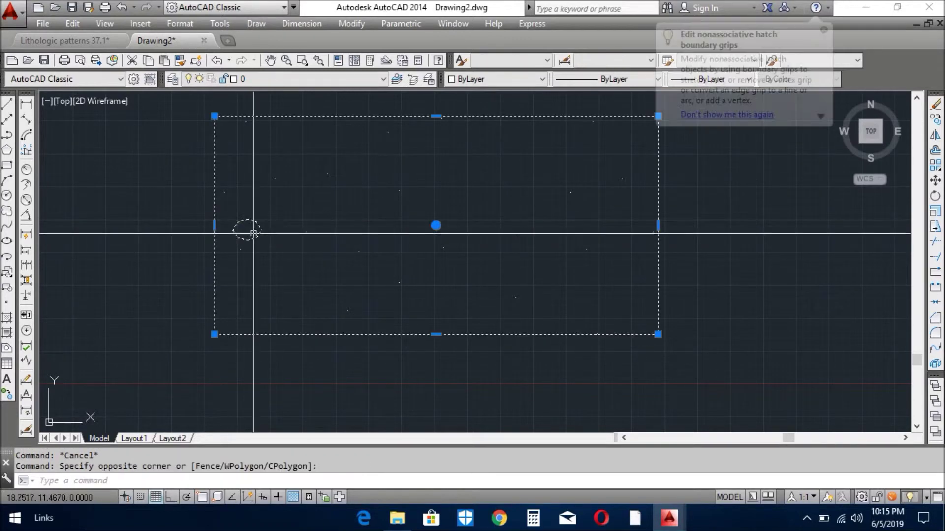
text(Ch)
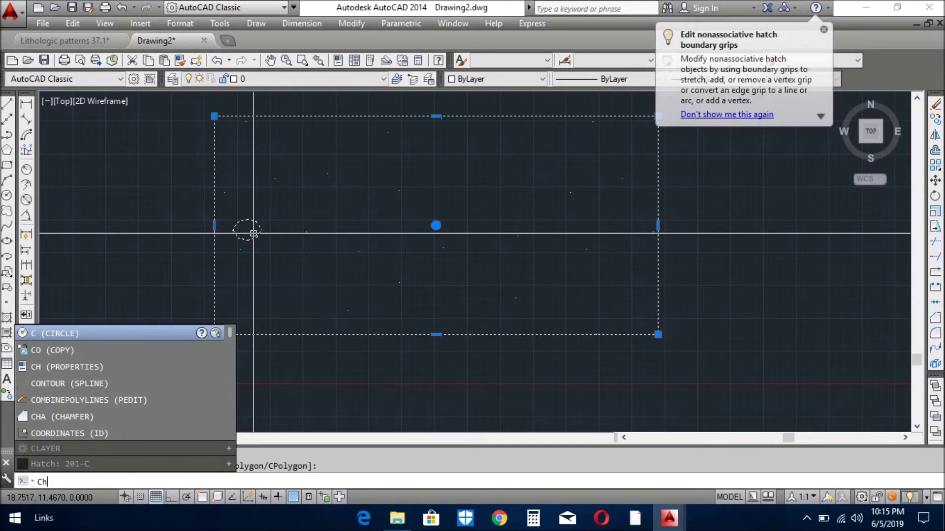
key(Return)
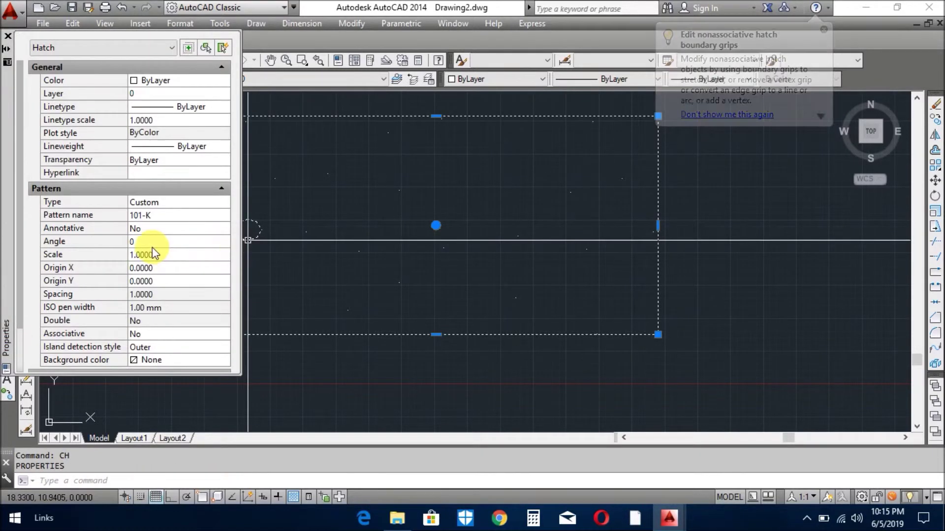
- Change the 101-K hatch scale to 0.2, then close Properties and deselect the hatch
click(167, 254)
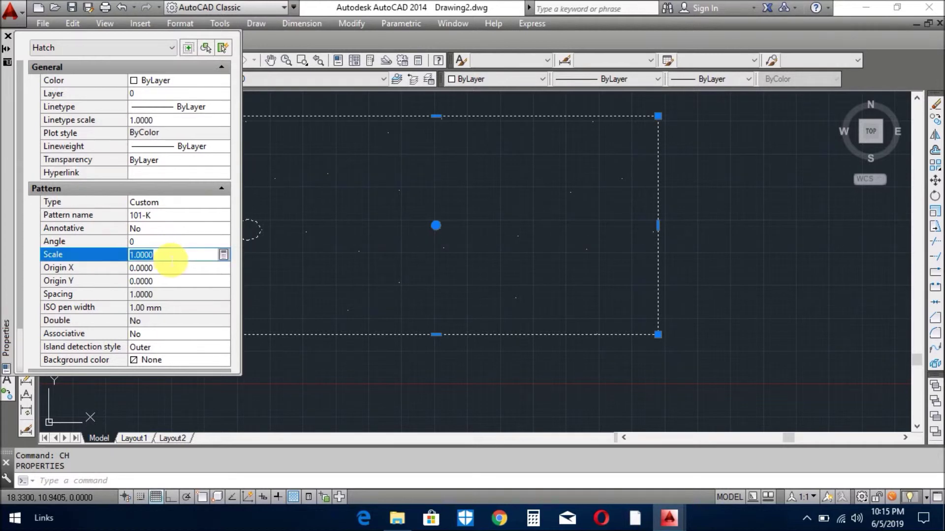
text(.2)
key(Return)
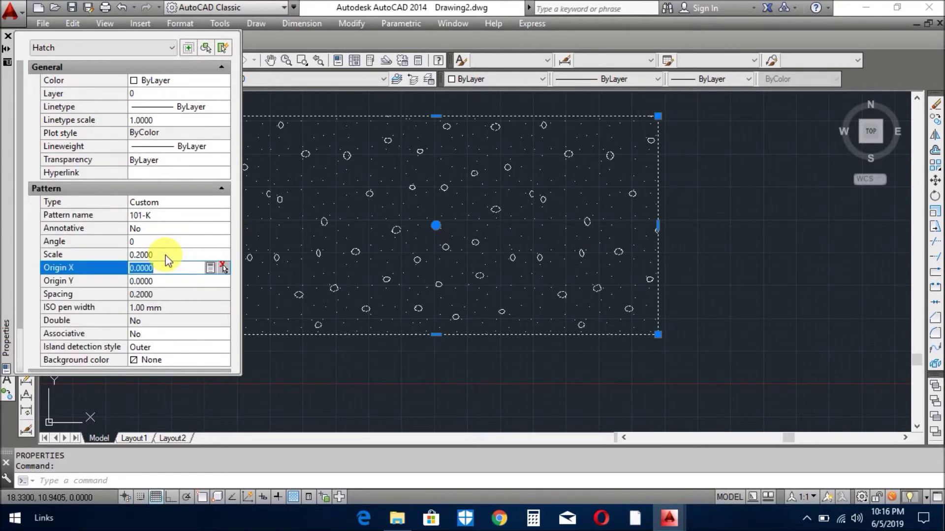
click(10, 39)
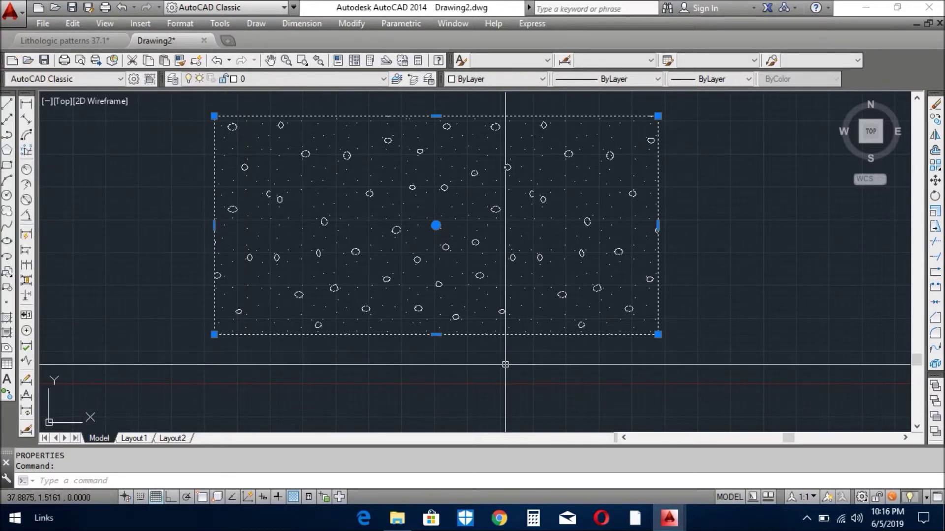
key(Escape)
key(Escape)
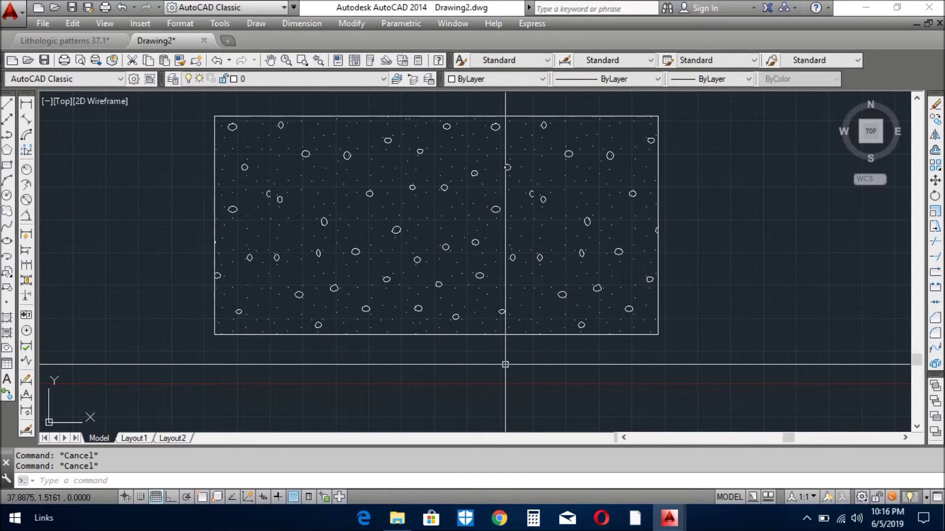